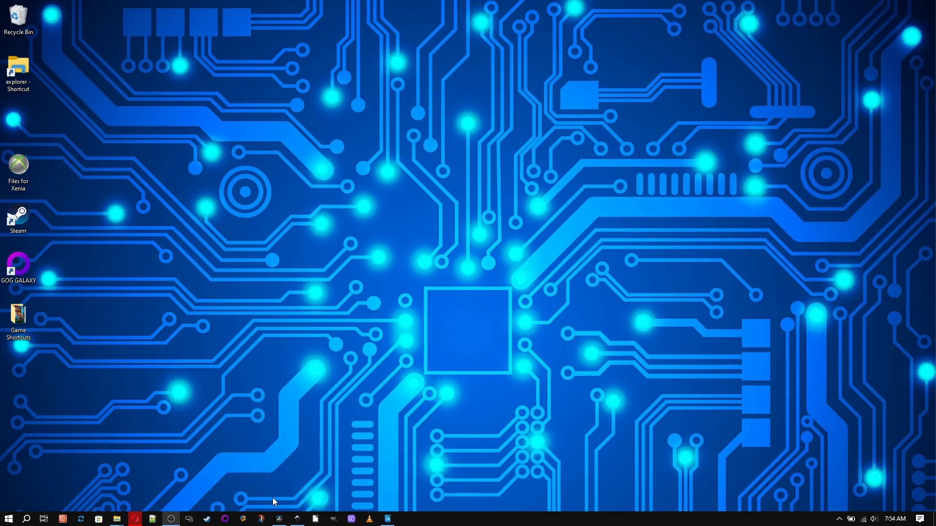
Step: Switch from Inkscape to the walk the line lyrics document in LibreOffice Writer and scroll down to the combined lyrics paragraph
left_click(299, 519)
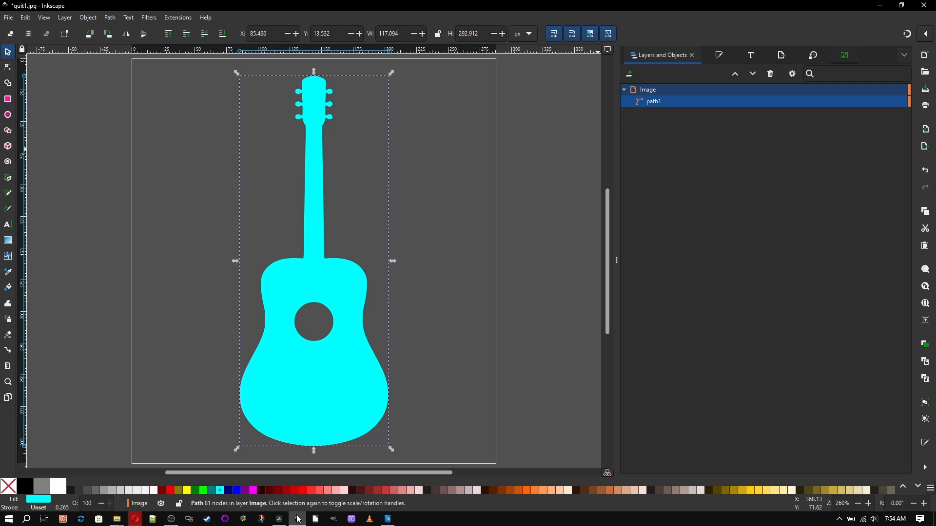
left_click(314, 521)
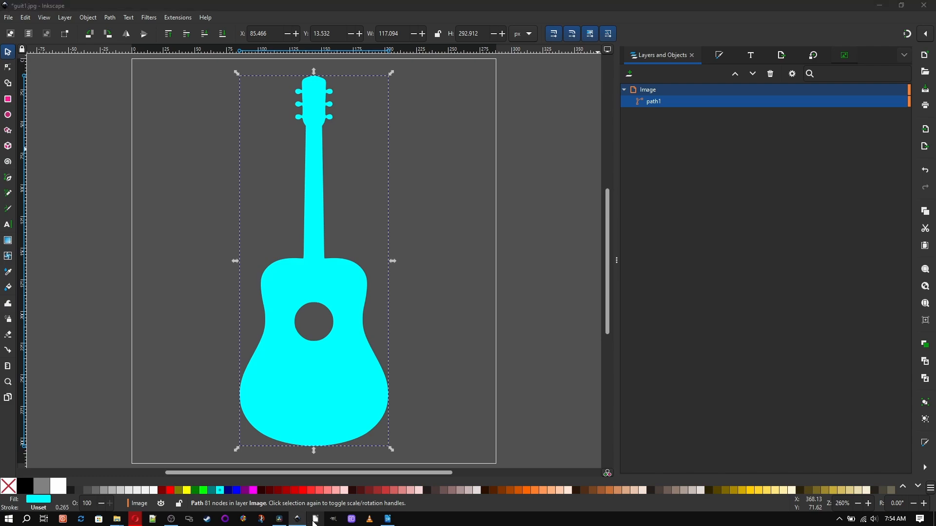
scroll(151, 381, "down", 4)
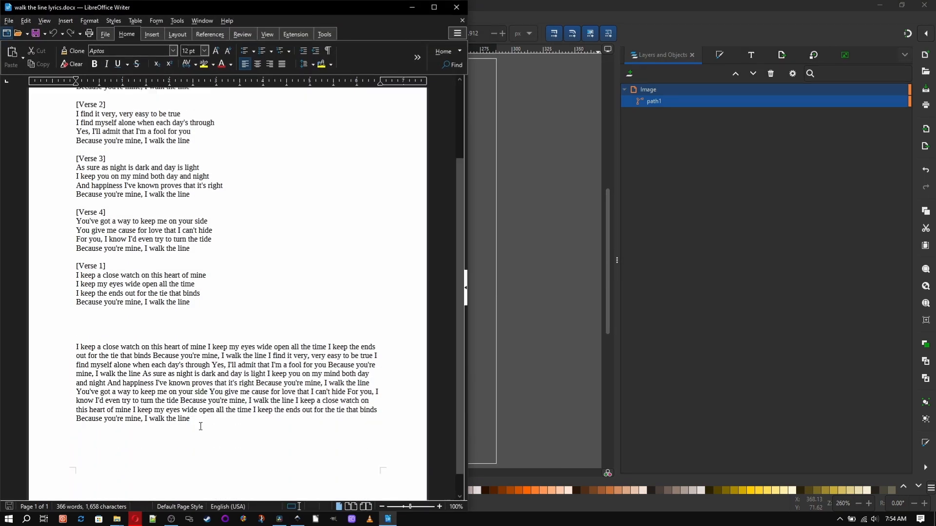
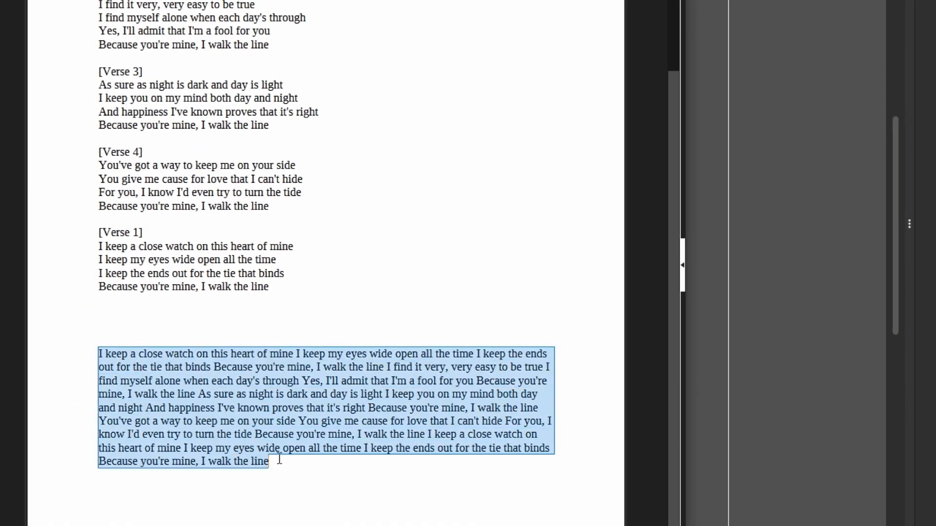
Step: Copy the selected combined lyrics paragraph and minimize Writer to return to Inkscape
right_click(108, 354)
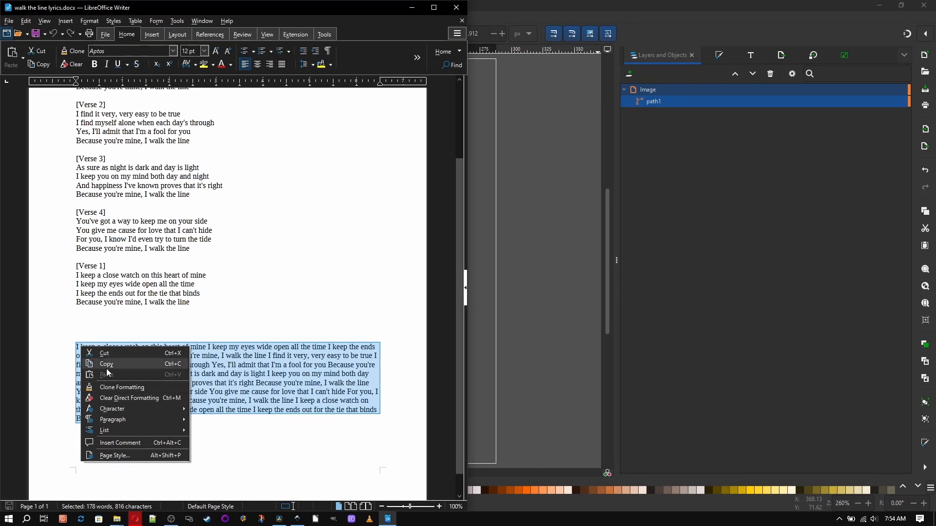
left_click(121, 371)
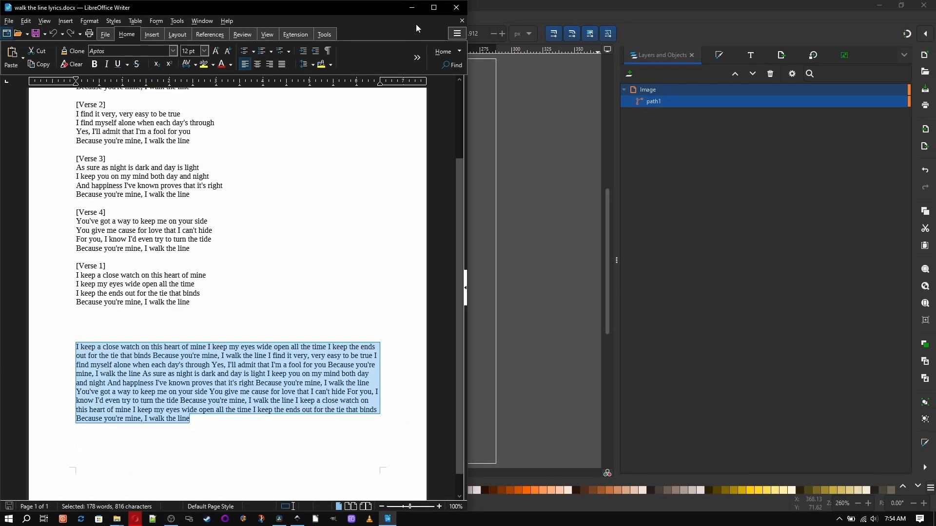
left_click(412, 8)
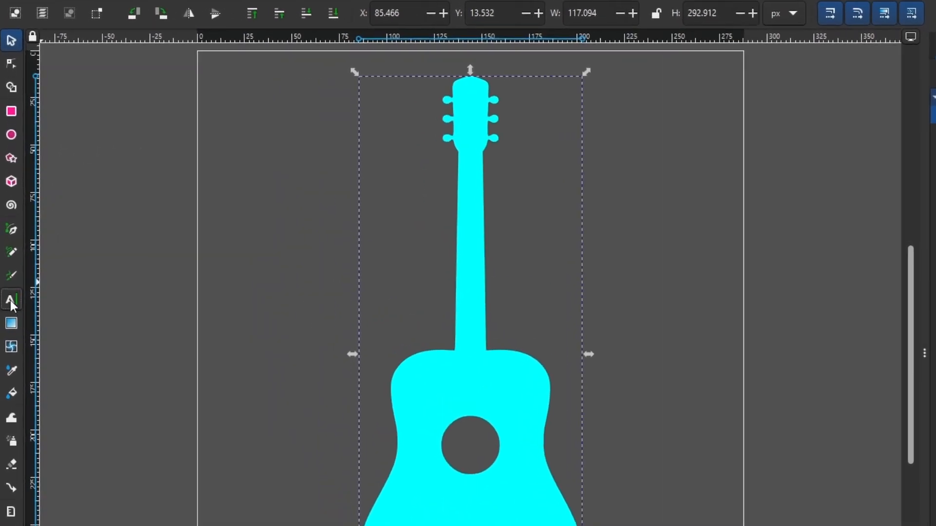
Step: With the Text tool, place a text cursor on the canvas just left of the guitar body
left_click(10, 301)
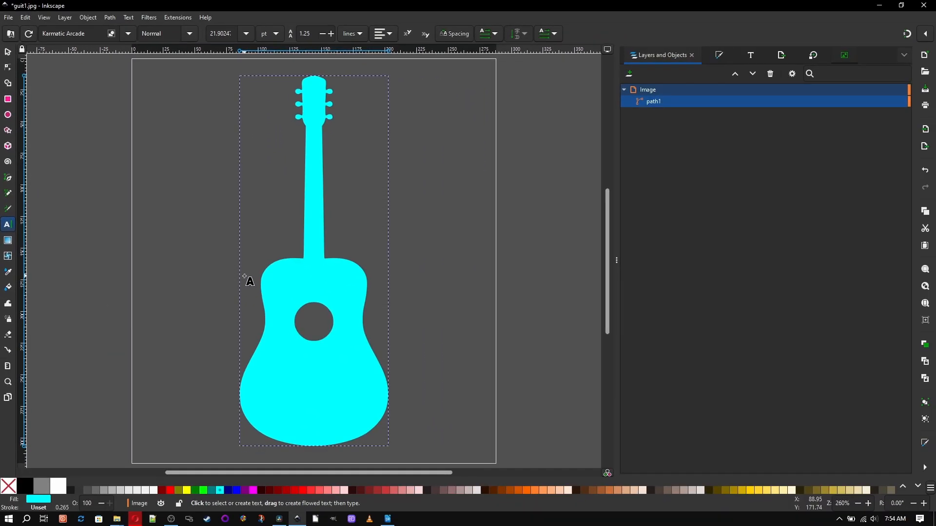
left_click(245, 277)
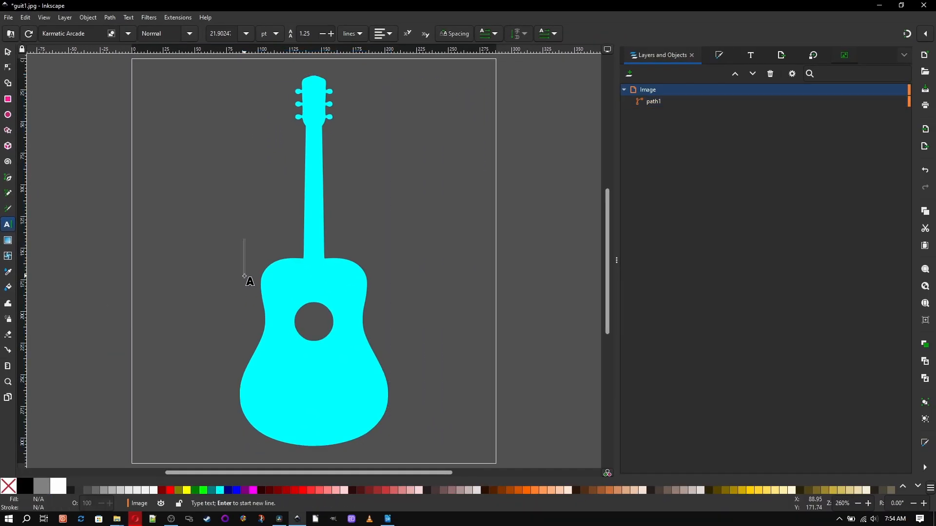
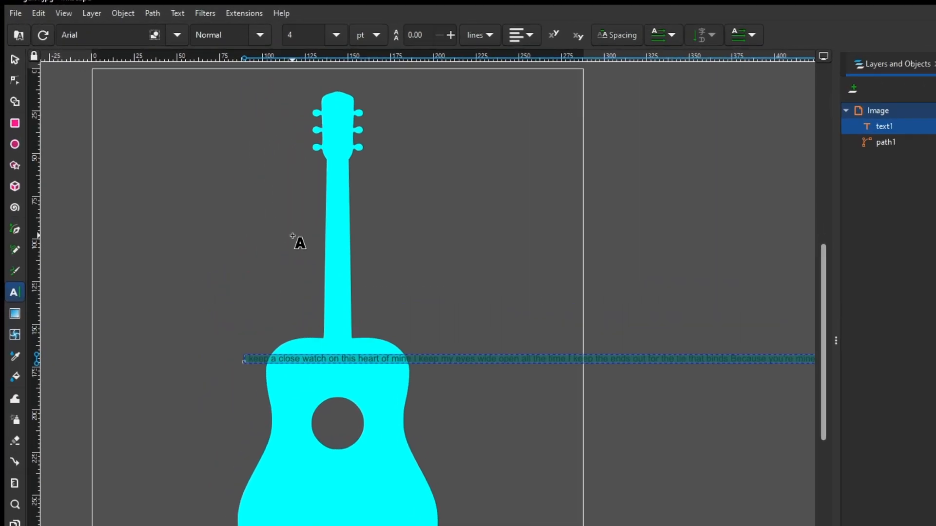
Step: Select the lyrics text together with the guitar silhouette and flow the text into the guitar shape
left_click(18, 63)
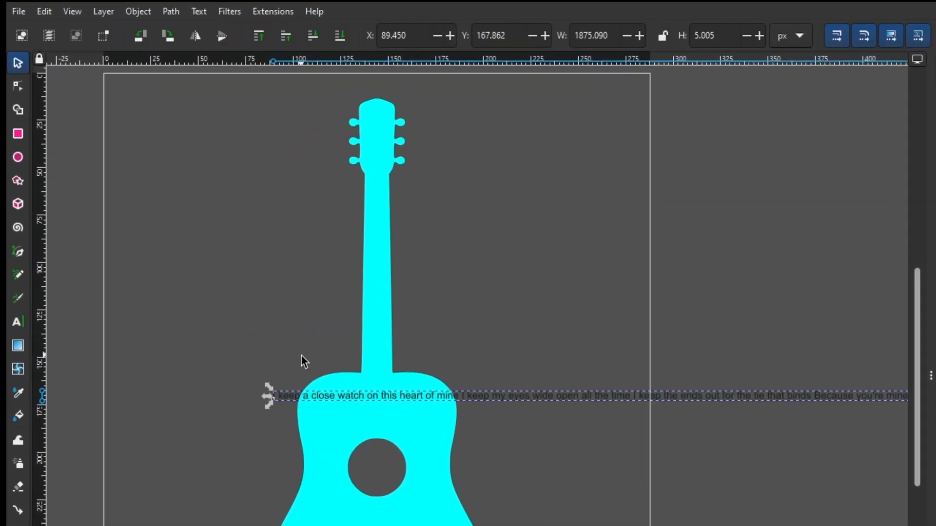
left_click(388, 118, "shift")
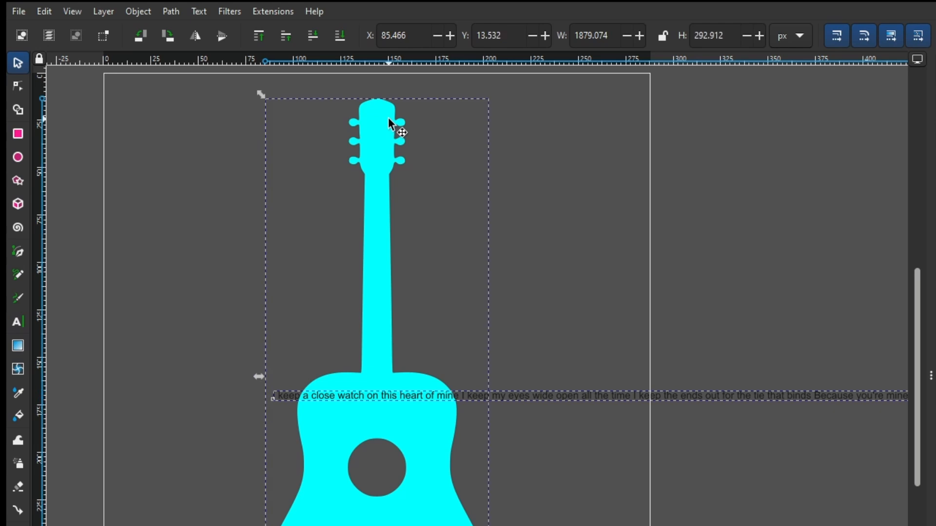
left_click(19, 88)
left_click(195, 12)
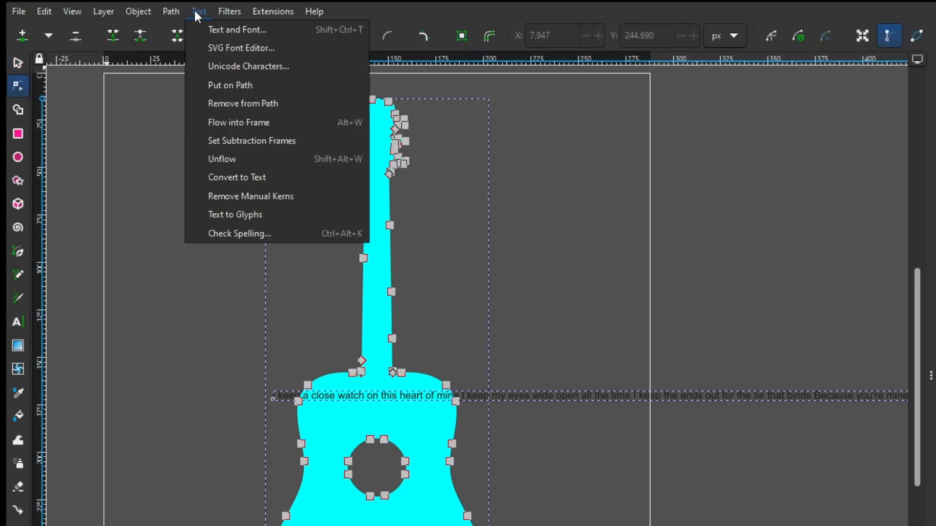
left_click(218, 122)
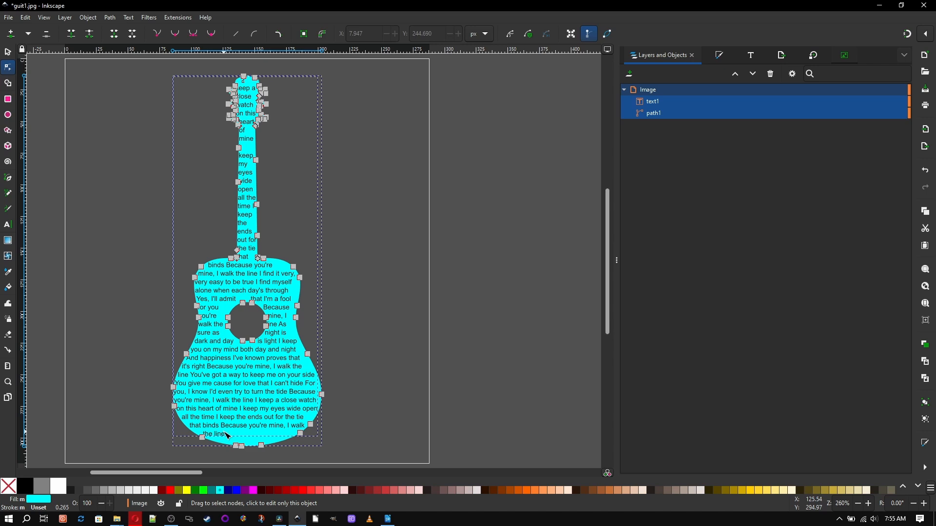
Step: Set the flowed text's letter spacing to 0.02 and center-align it
key("t")
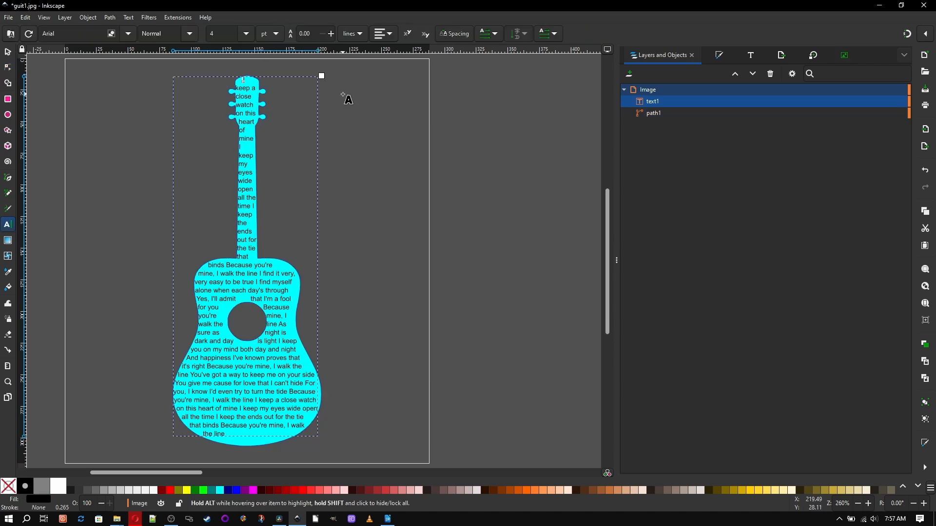
left_click(450, 35)
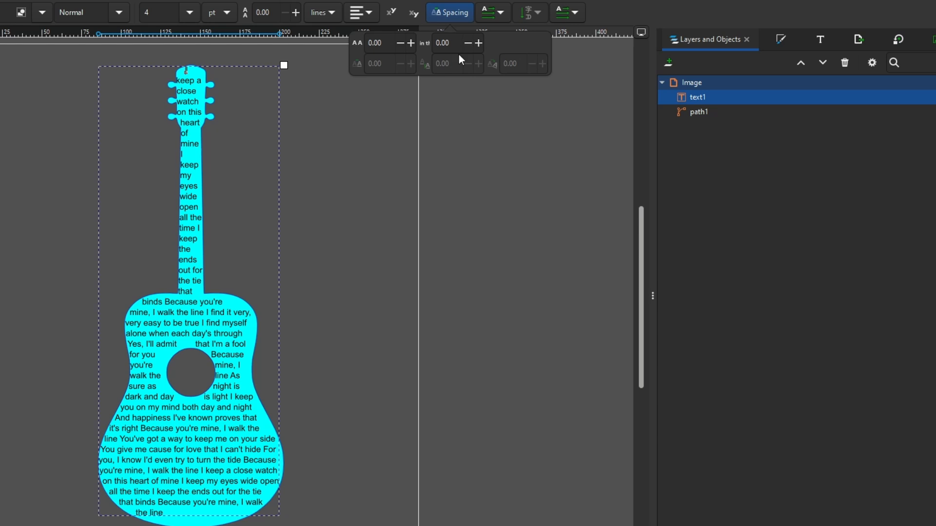
left_click(410, 43)
left_click(410, 43)
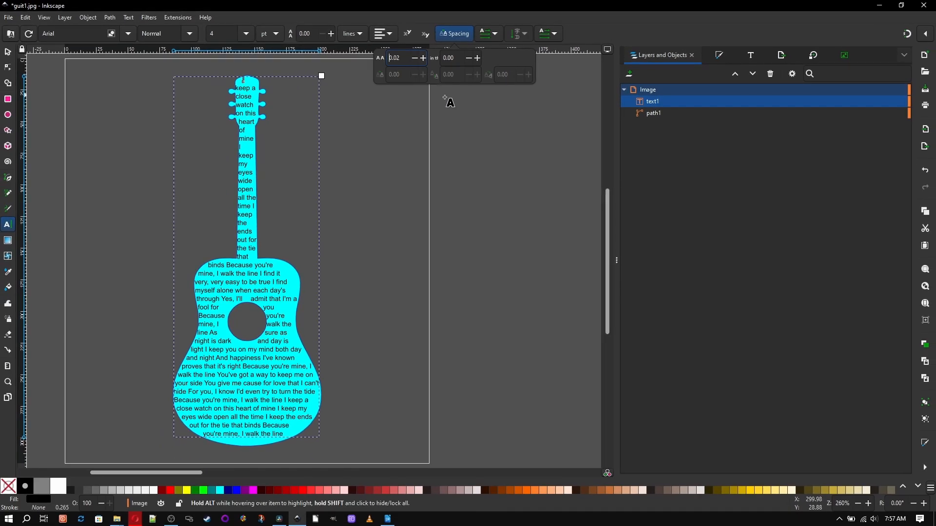
left_click(457, 36)
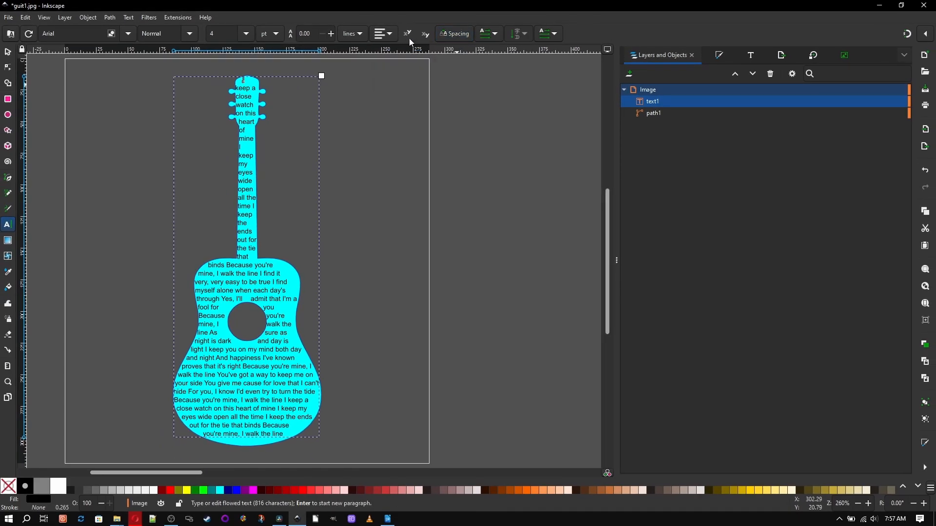
left_click(390, 35)
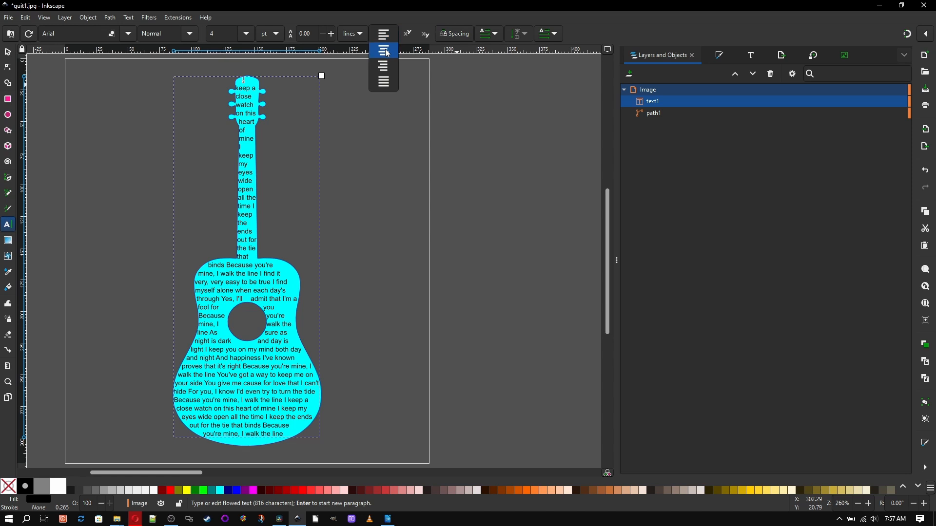
left_click(389, 51)
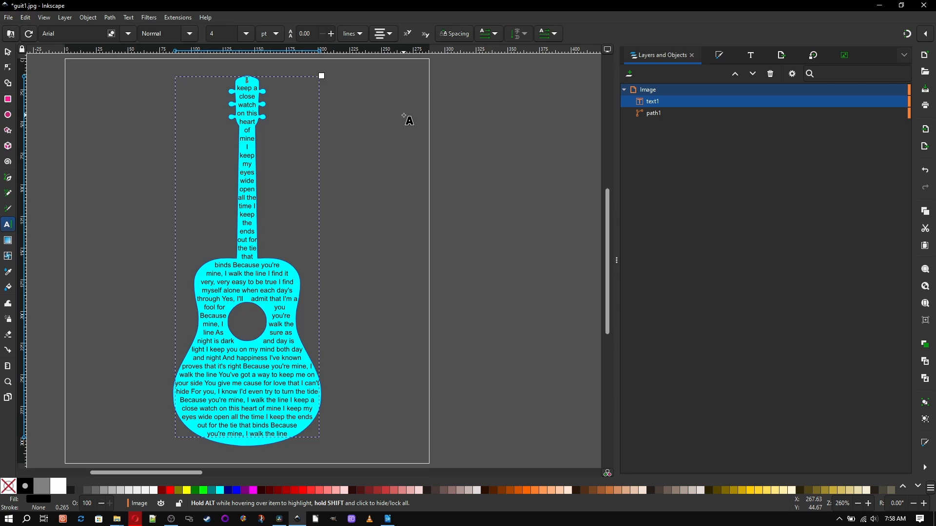
Step: Open Path Effects for the text object and convert the text to paths
left_click(690, 105)
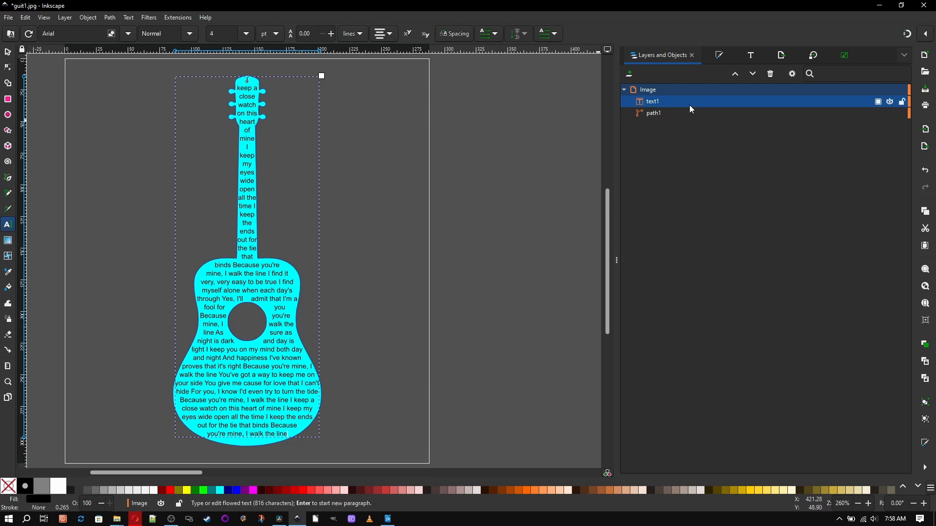
left_click(110, 19)
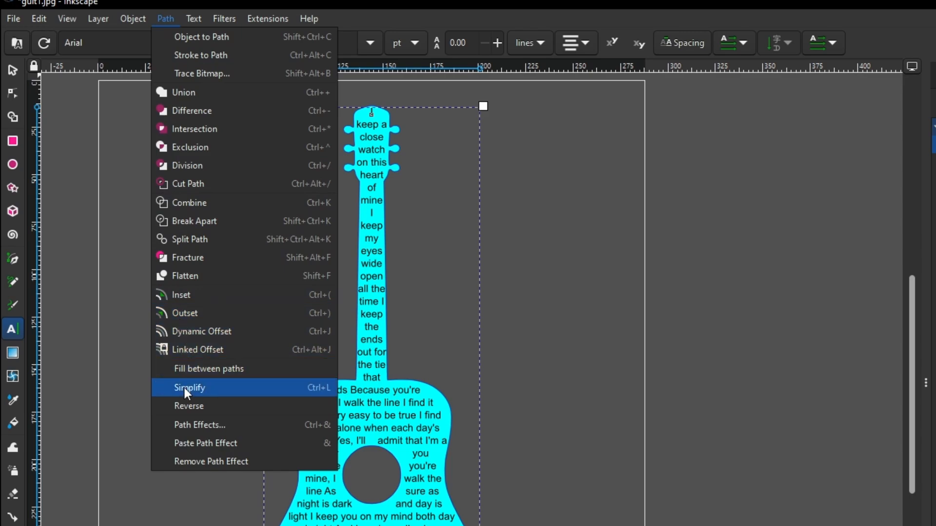
left_click(186, 428)
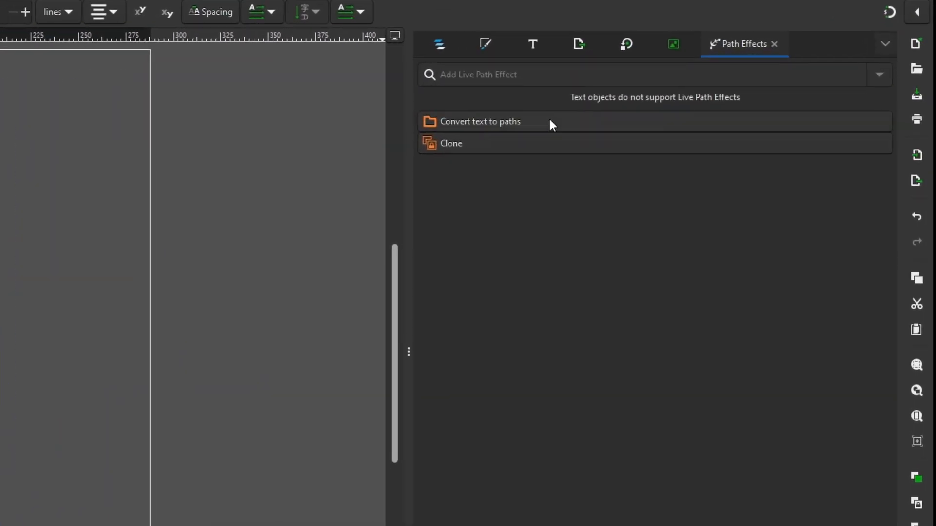
left_click(550, 122)
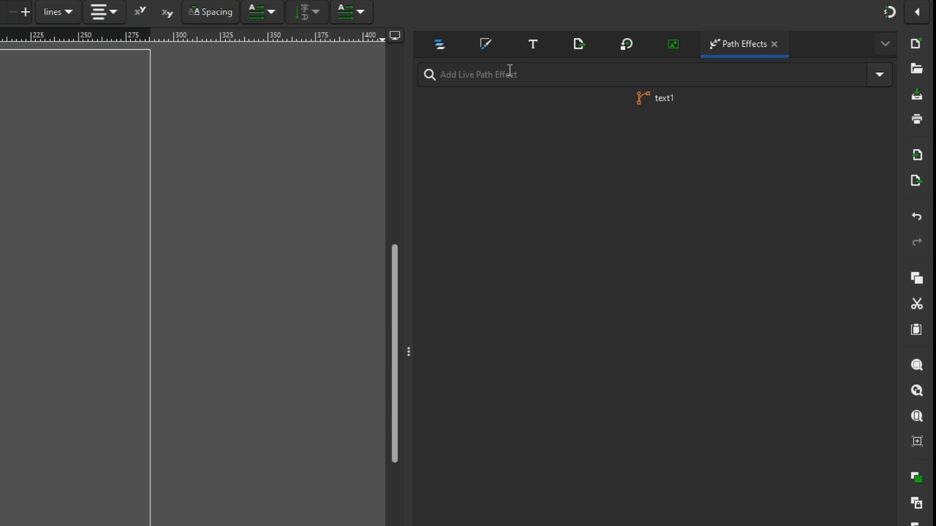
Step: Add an Envelope Deformation path effect to the text and start editing its bottom bend path
left_click(878, 76)
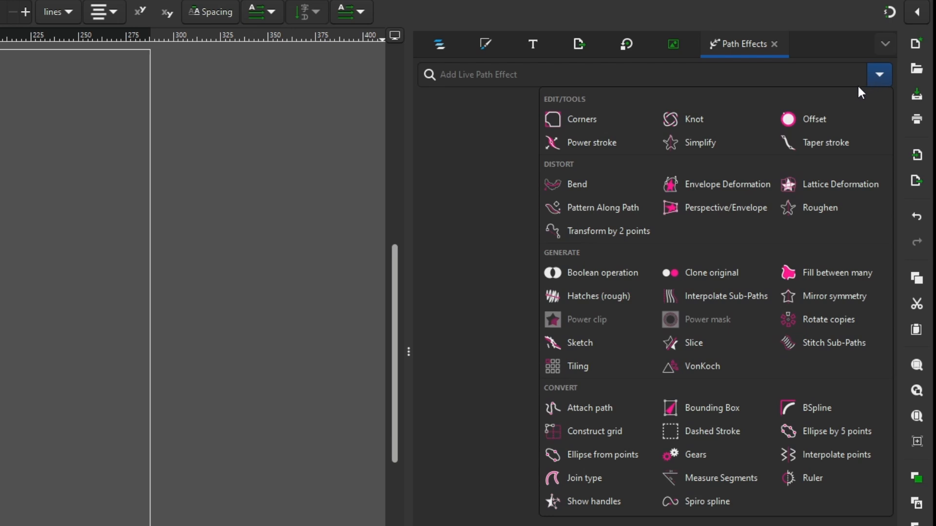
left_click(734, 188)
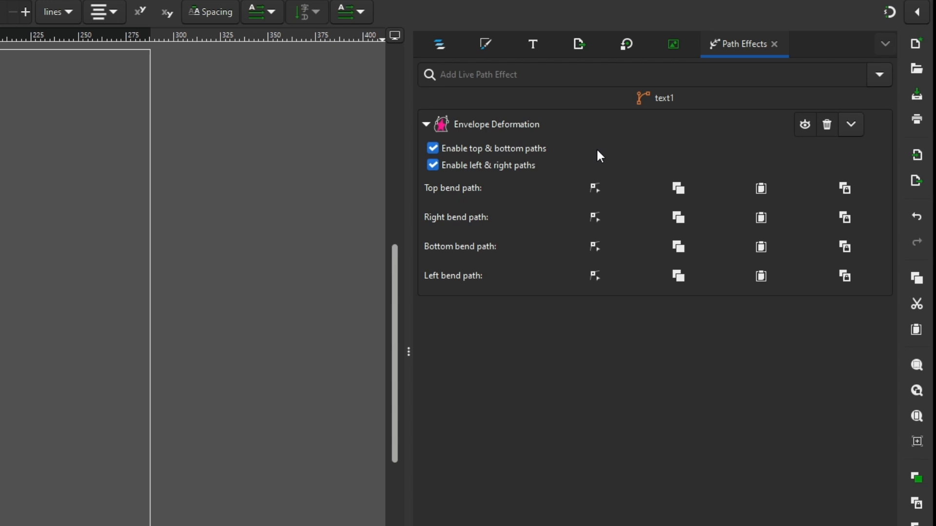
left_click(594, 247)
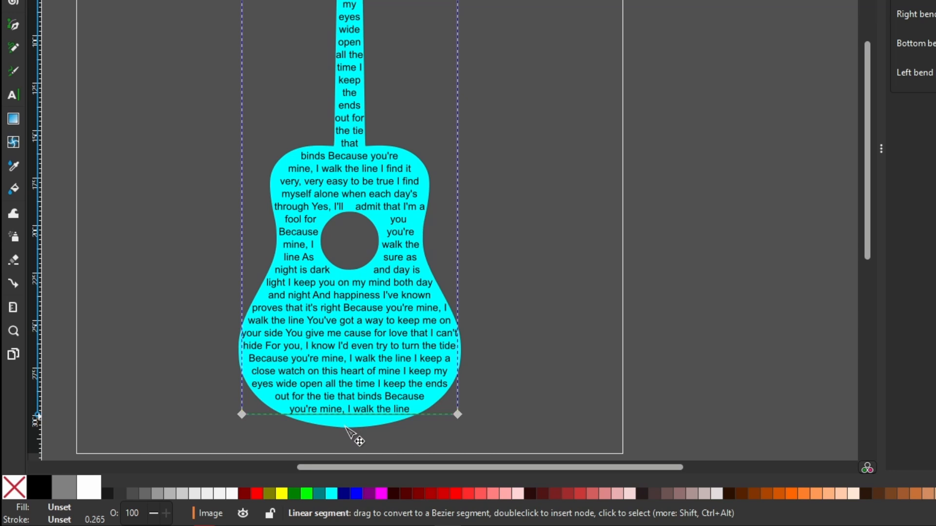
Step: Curve the bottom bend path downward and raise both bottom corner nodes to follow the guitar's base
left_click_drag(346, 428, 345, 430)
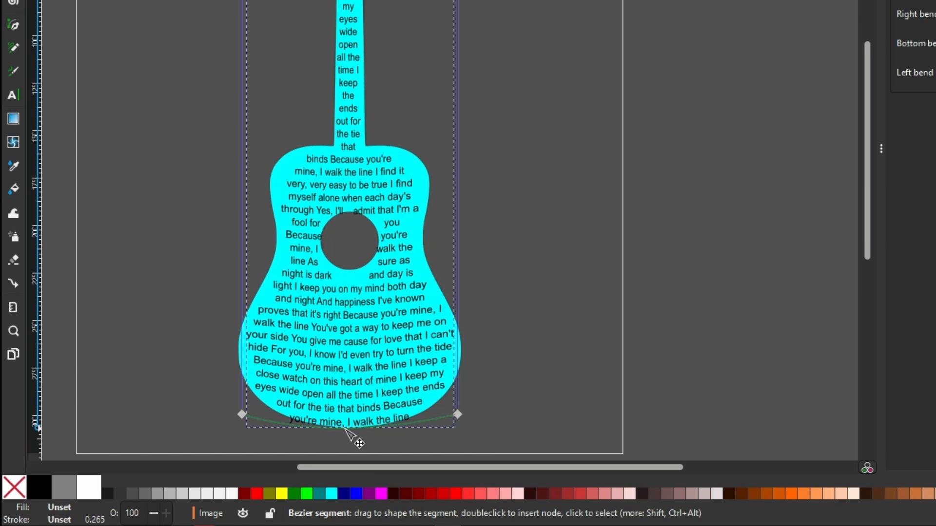
key("ctrl+z")
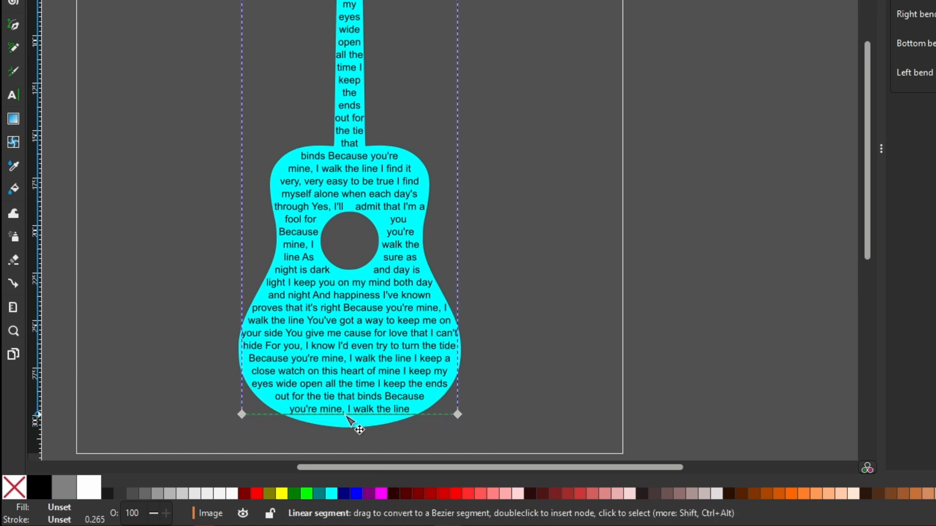
left_click_drag(345, 416, 344, 423)
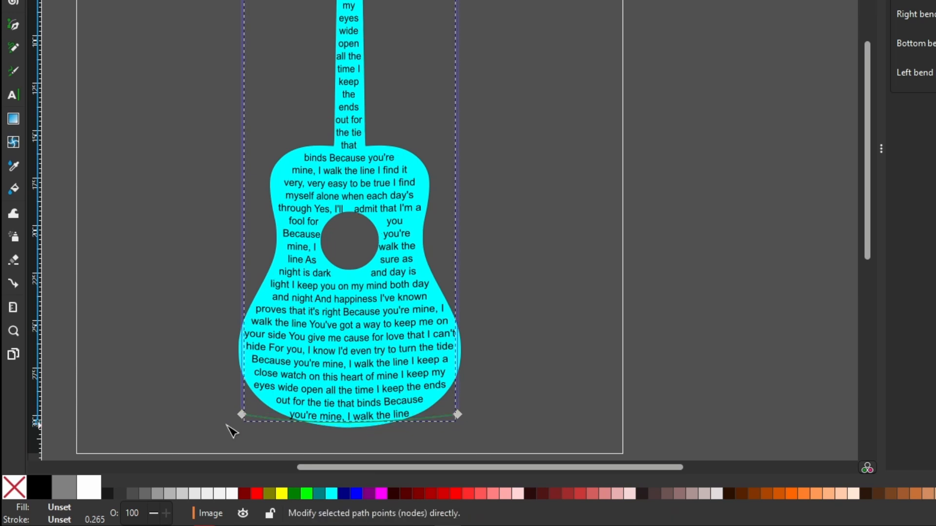
left_click_drag(245, 411, 247, 407)
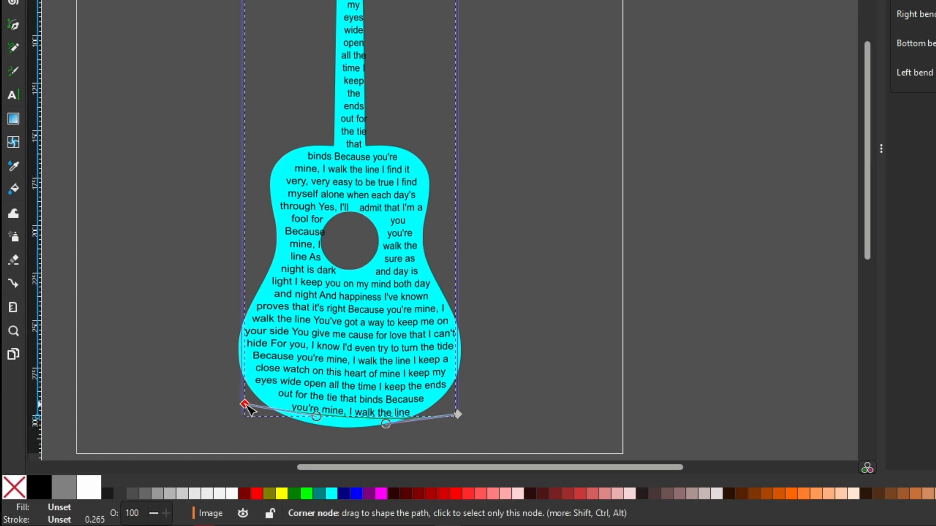
left_click_drag(458, 415, 458, 407)
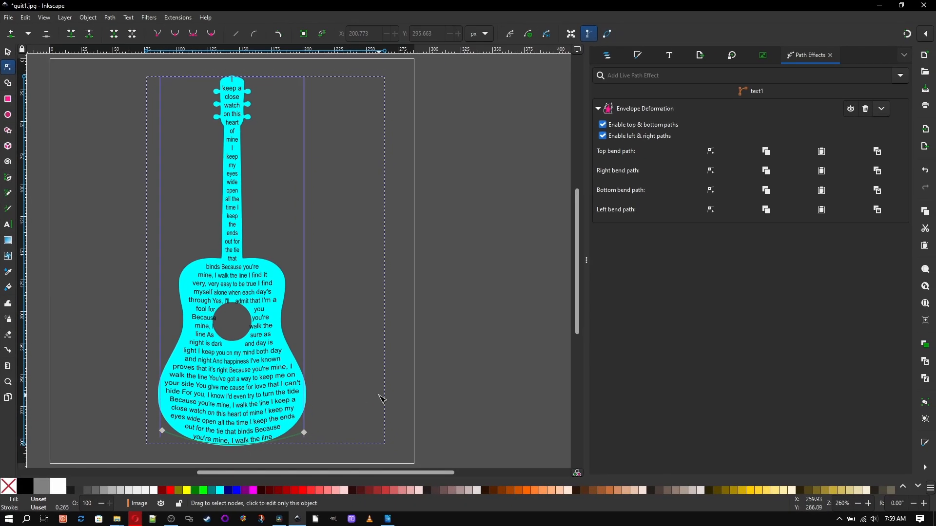
Step: Edit the right bend path and push its middle node outward to bulge the text's right side
left_click(711, 171)
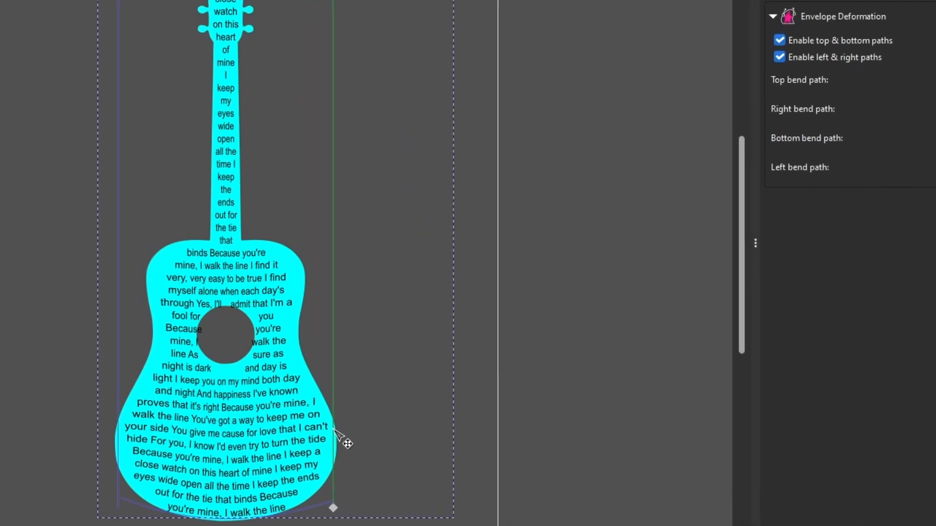
left_click_drag(334, 429, 339, 434)
key("ctrl+z")
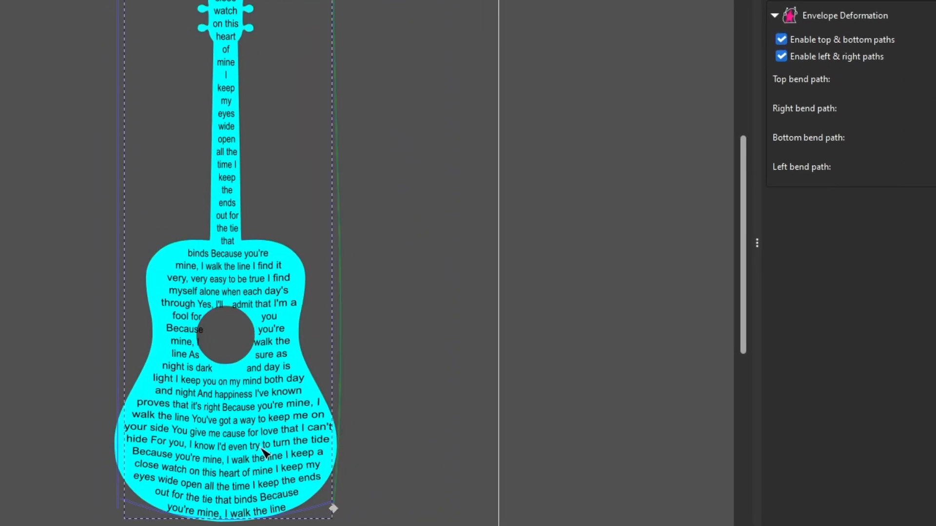
left_click(341, 296)
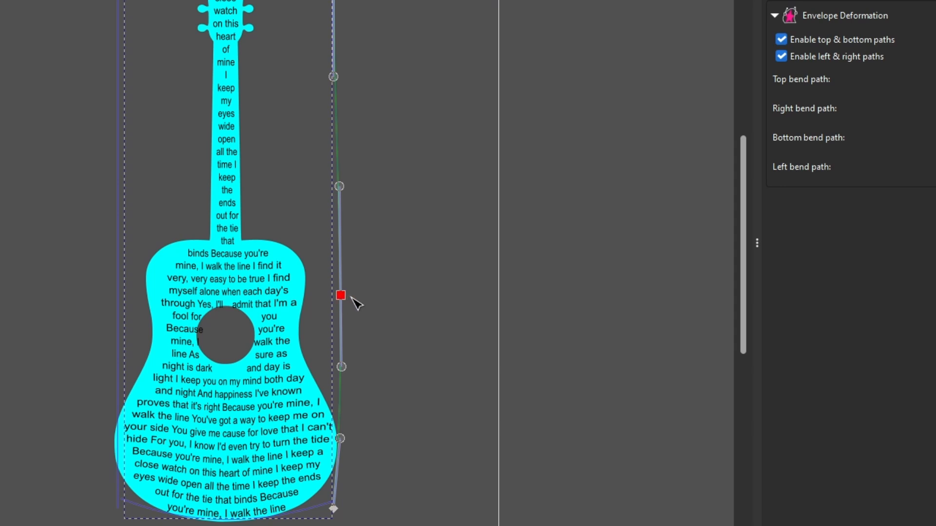
left_click_drag(342, 295, 351, 296)
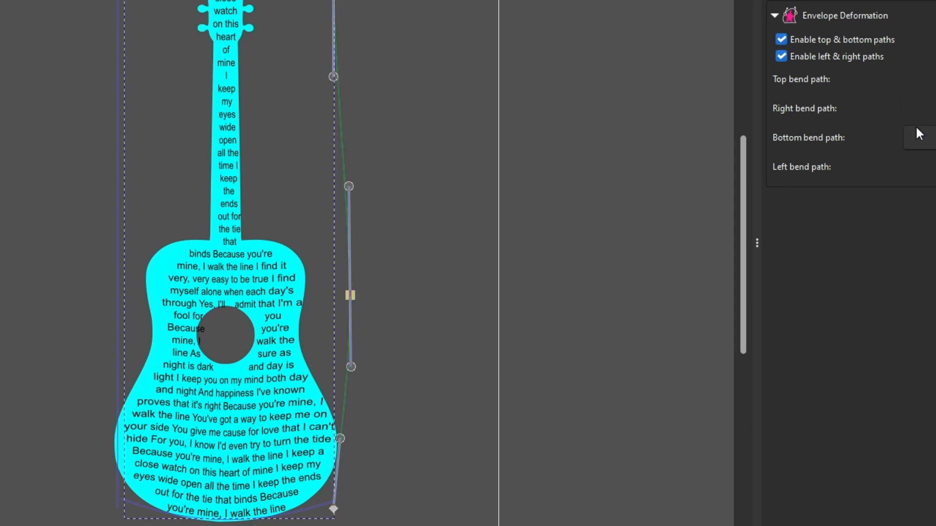
Step: Edit the left bend path, insert a middle node and push it outward to bulge the text's left side
left_click(917, 167)
mouse_move(115, 405)
left_mouse_down()
mouse_move(107, 414)
mouse_move(103, 393)
left_mouse_up()
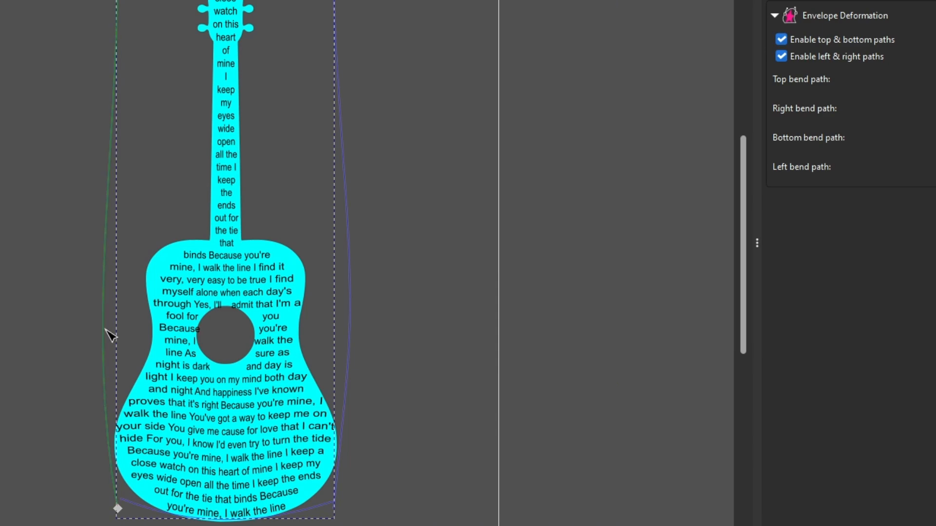
double_click(102, 300)
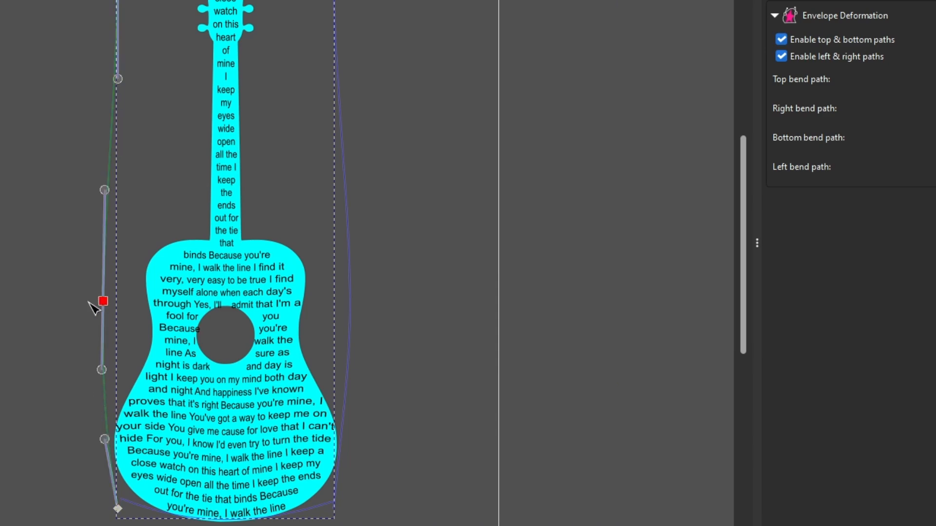
mouse_move(102, 301)
left_mouse_down()
mouse_move(90, 302)
mouse_move(98, 302)
left_mouse_up()
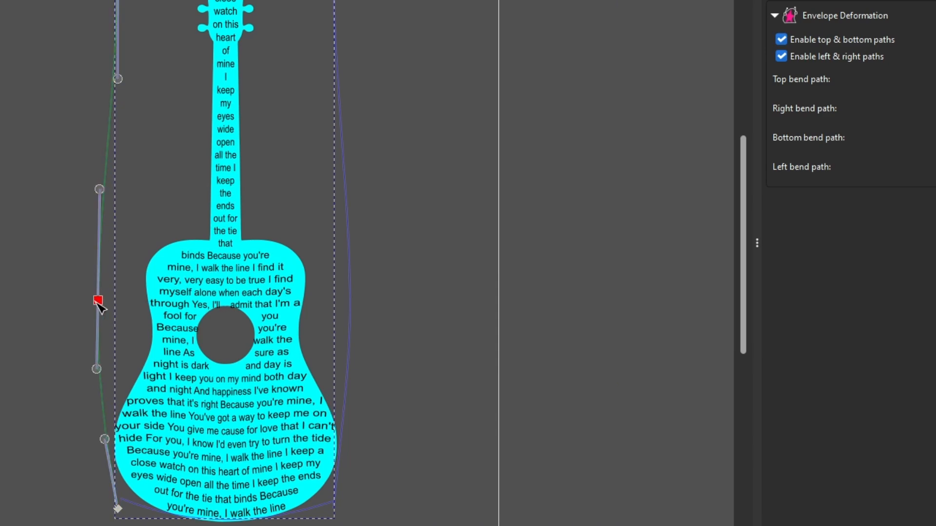
Step: Select the guitar path and save the drawing to the Desktop as Plain SVG named Walk the Line
left_click(604, 55)
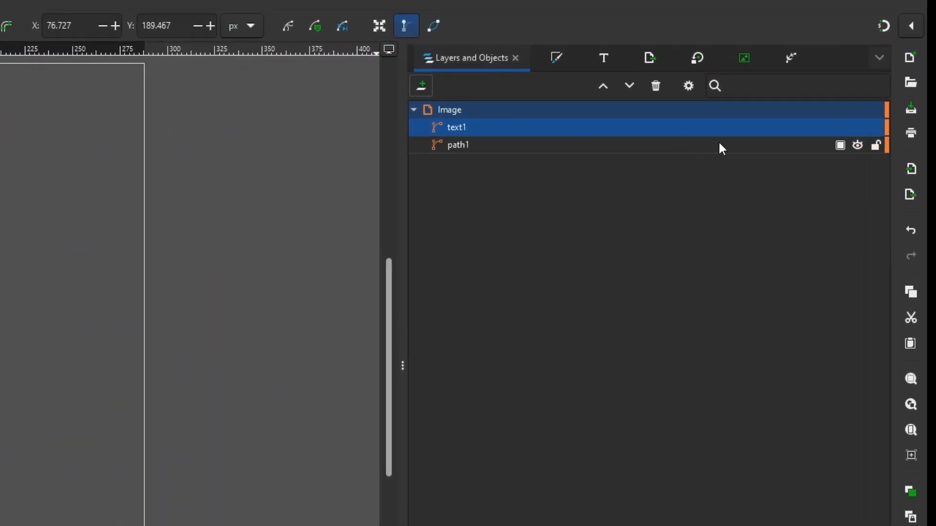
left_click(722, 146)
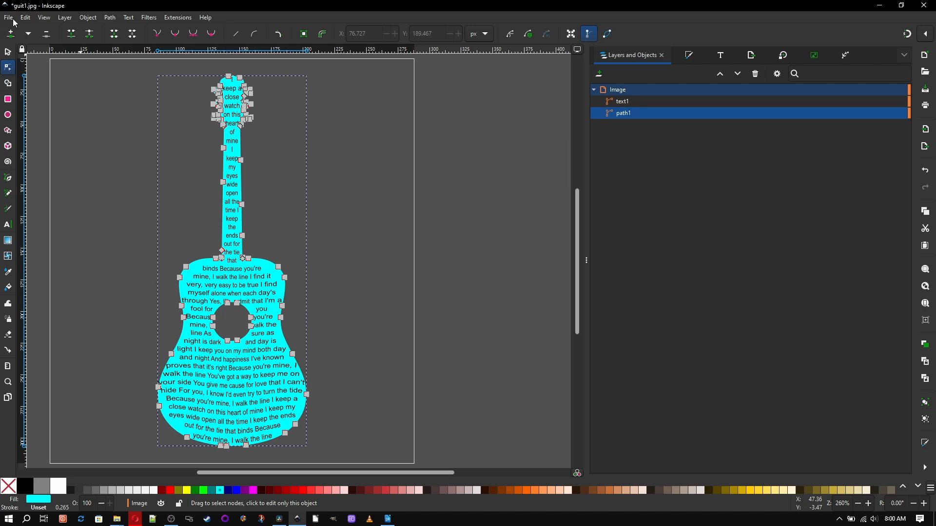
left_click(8, 20)
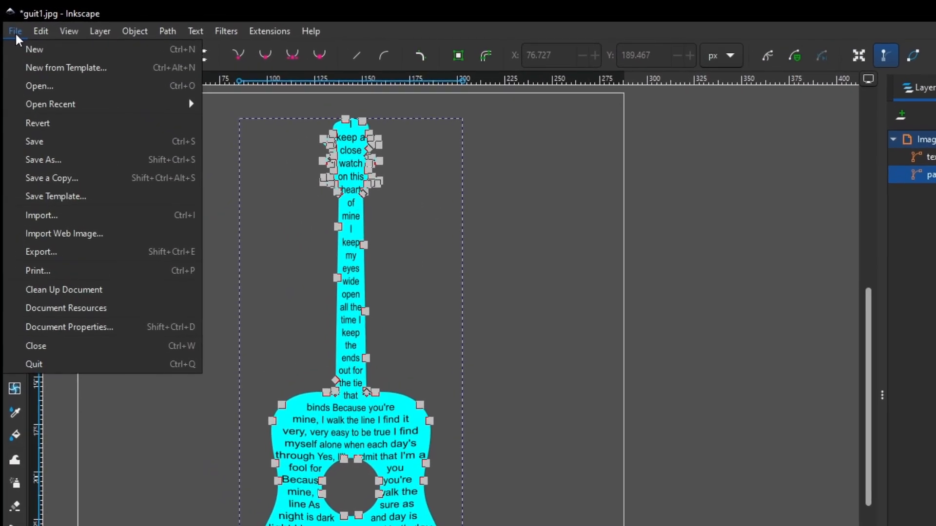
left_click(46, 158)
left_click(40, 144)
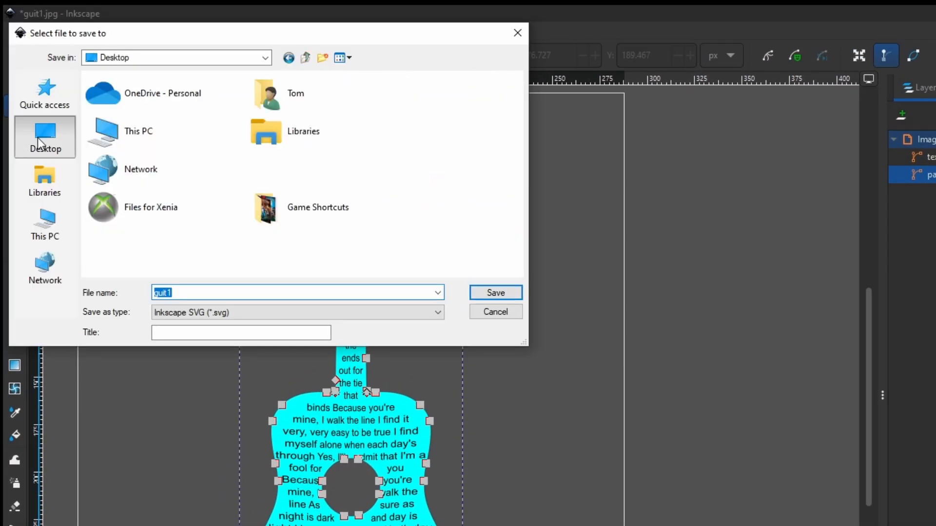
type("Walk the Line")
left_click(207, 313)
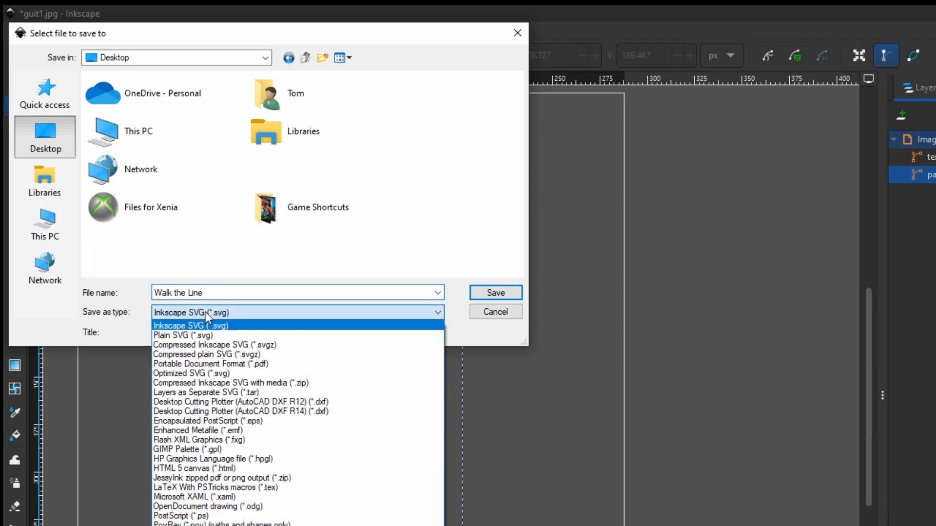
left_click(206, 336)
left_click(478, 291)
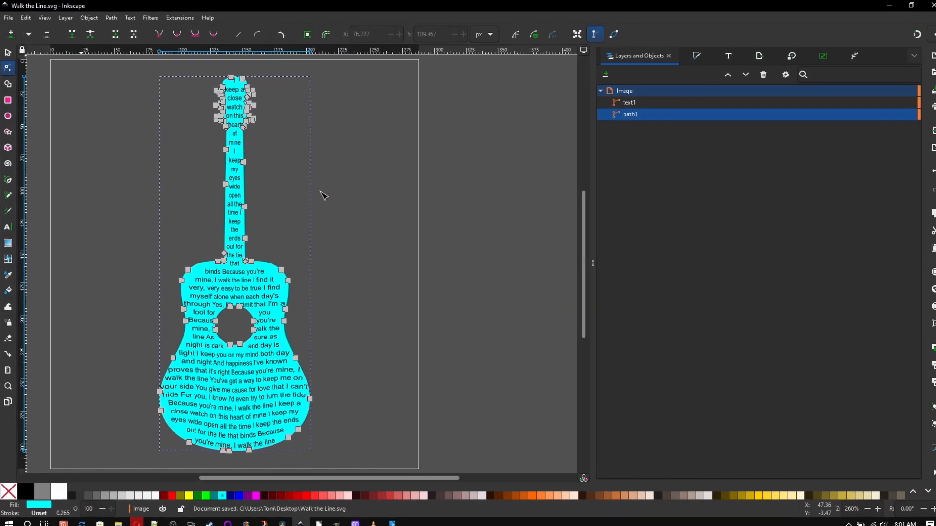